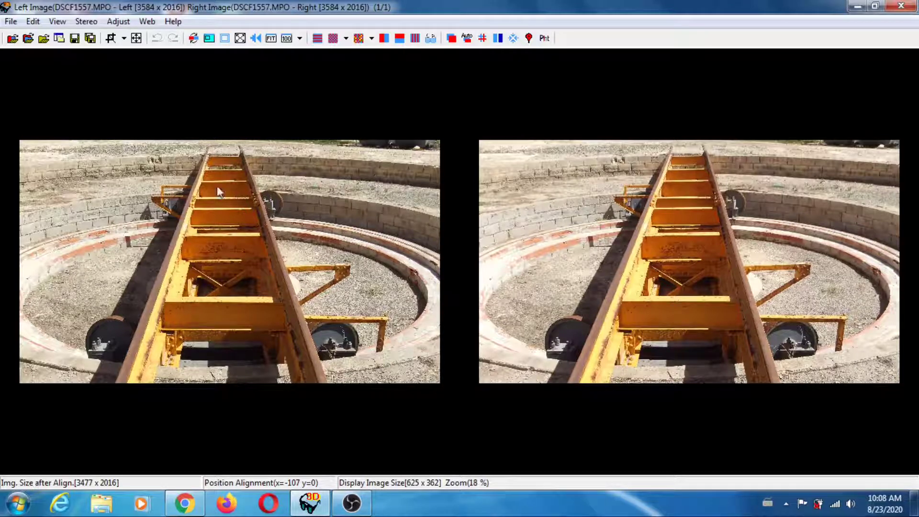
Step: Review the auto-adjustment preferences and close them, keeping the settings
left_click(33, 22)
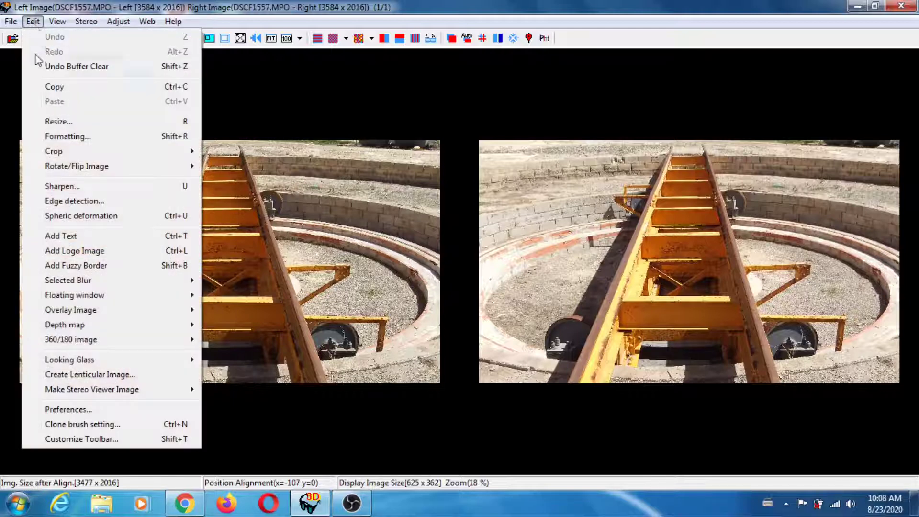
left_click(77, 408)
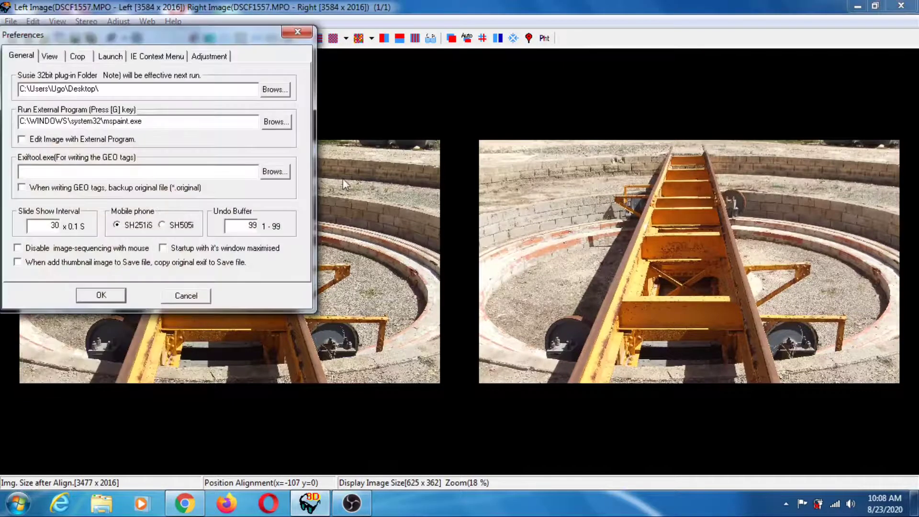
left_click(200, 56)
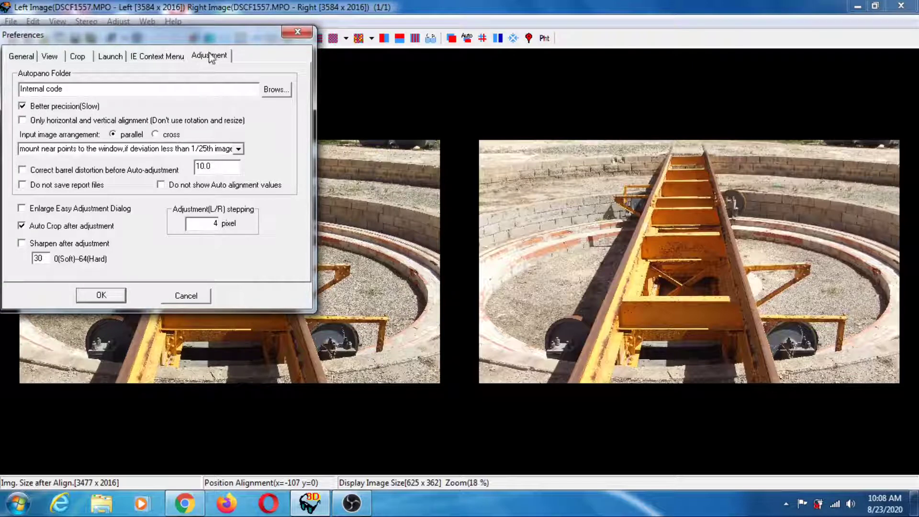
left_click(101, 295)
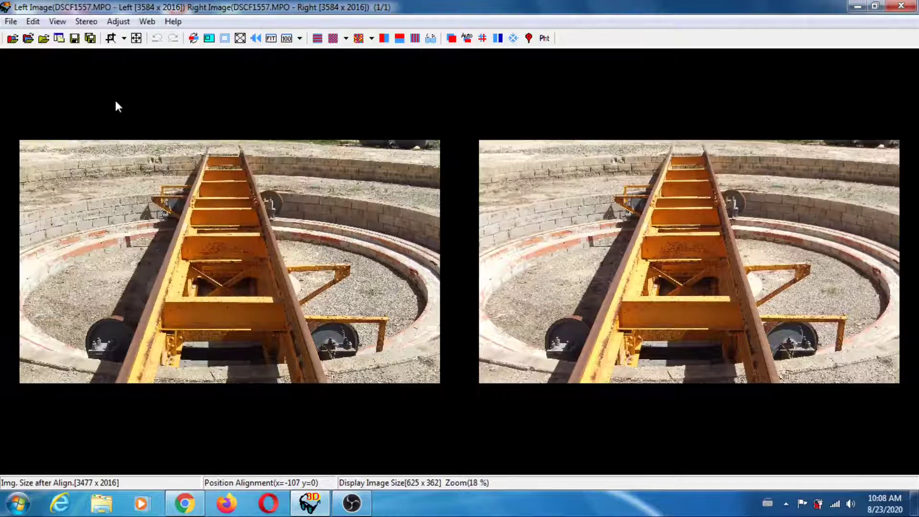
Step: Resize both images to 2048 pixels wide with aspect ratio kept, giving 2048 × 1187
left_click(34, 22)
left_click(59, 121)
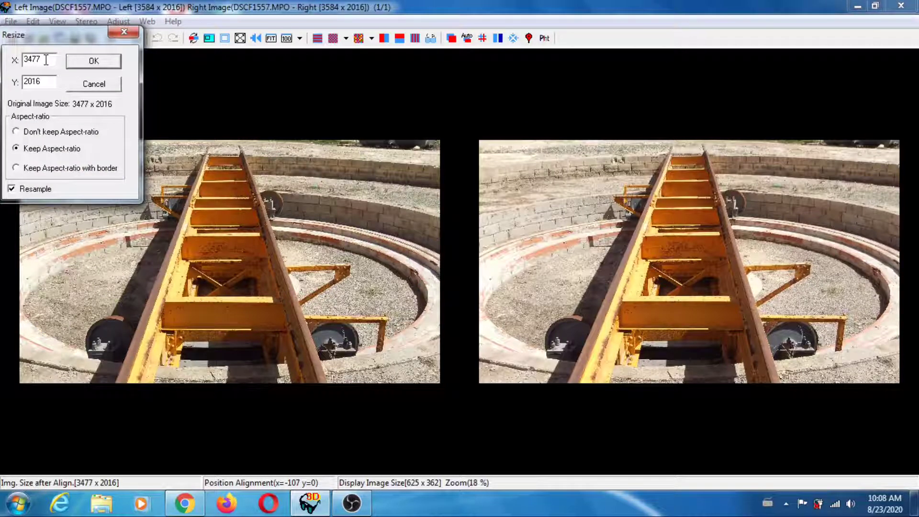
key("BackSpace")
key("BackSpace")
key("BackSpace")
key("BackSpace")
type("2")
left_click(106, 58)
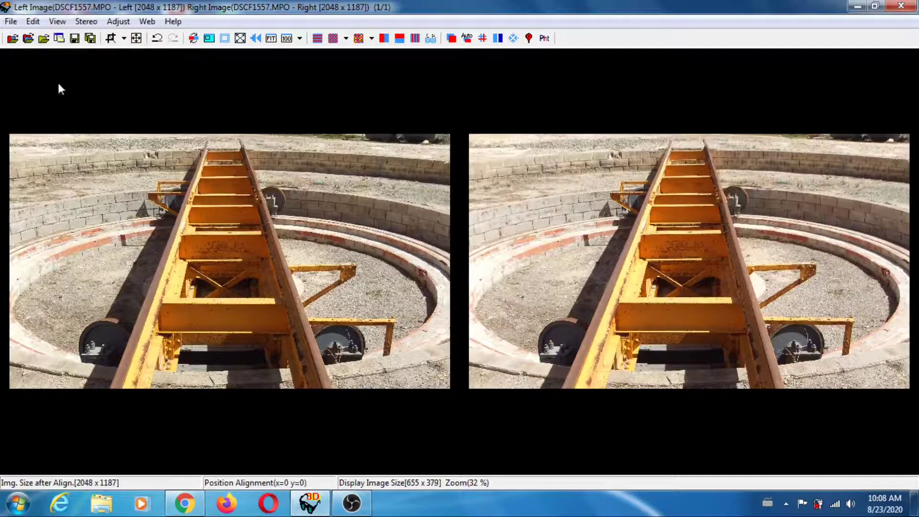
Step: Run Auto alignment on the pair and dismiss the report (x=29, y=-2, 2039 × 1182)
left_click(119, 22)
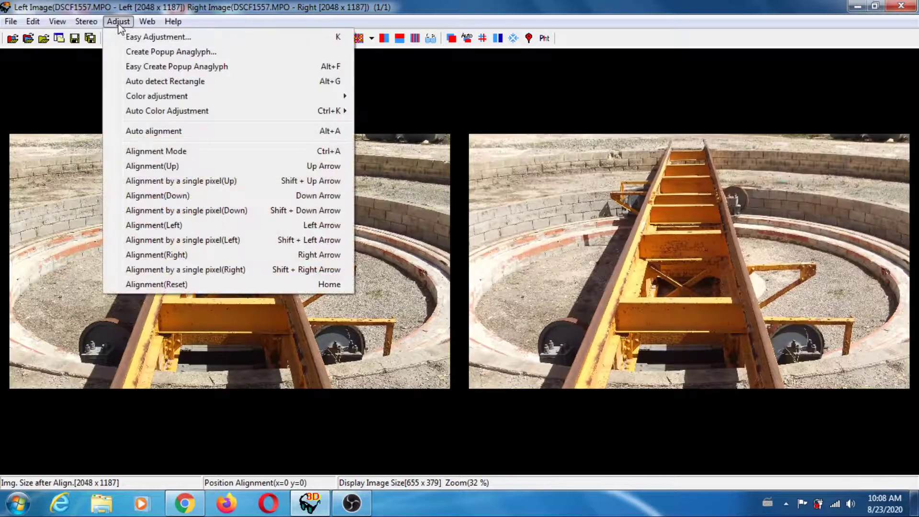
left_click(159, 133)
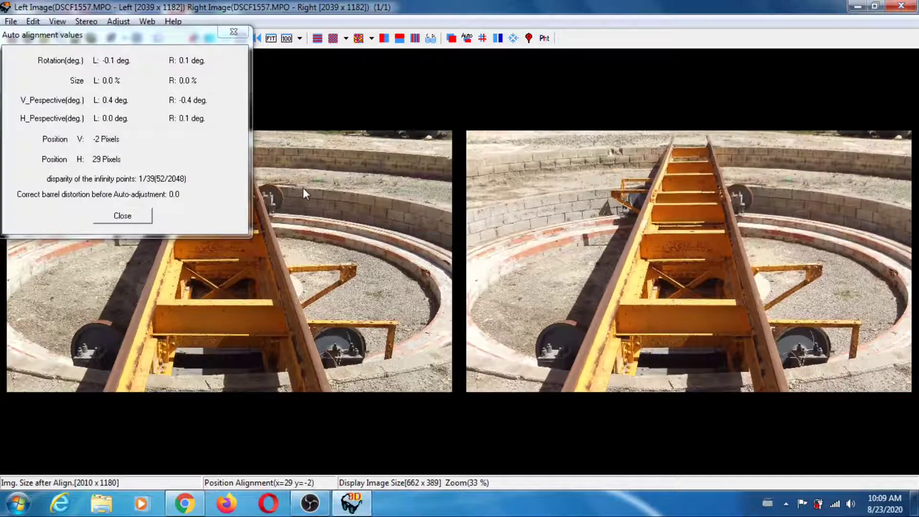
left_click(123, 216)
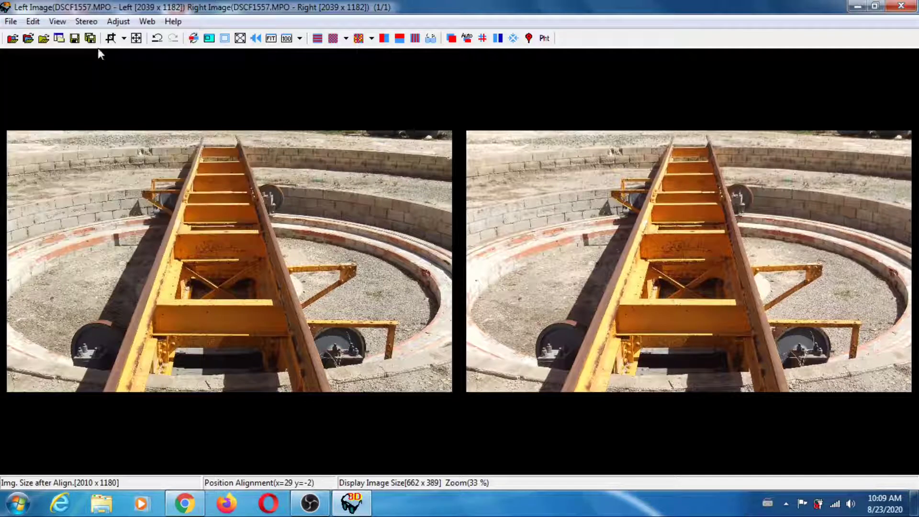
Step: Bring up the DMAG5 + 9b depth map settings and move the window aside
left_click(33, 22)
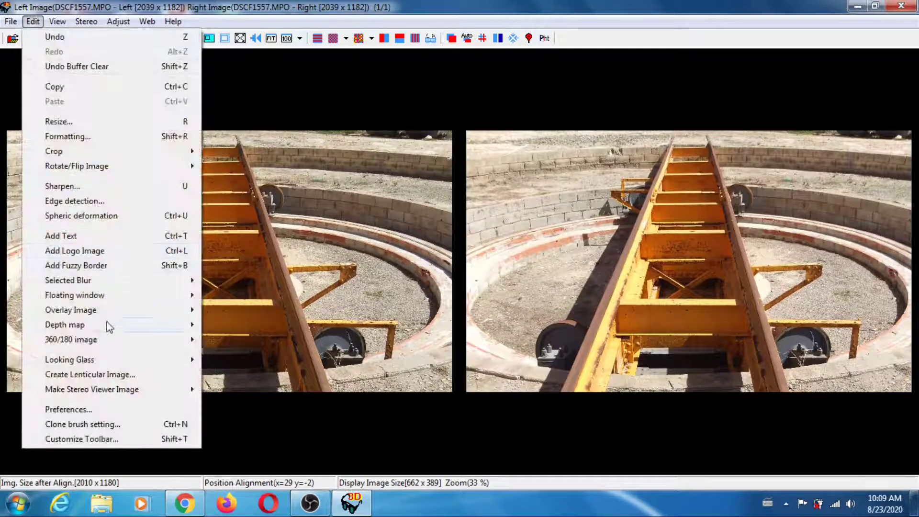
mouse_move(109, 330)
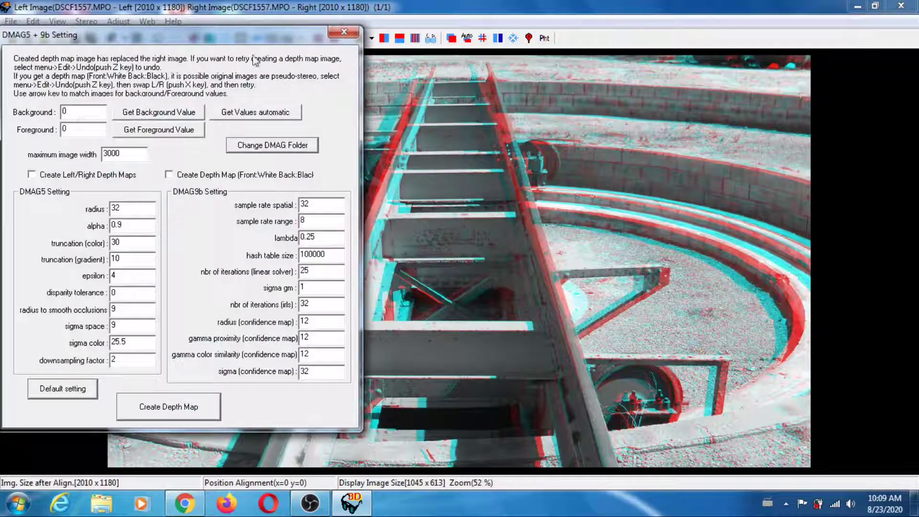
left_click_drag(240, 39, 257, 80)
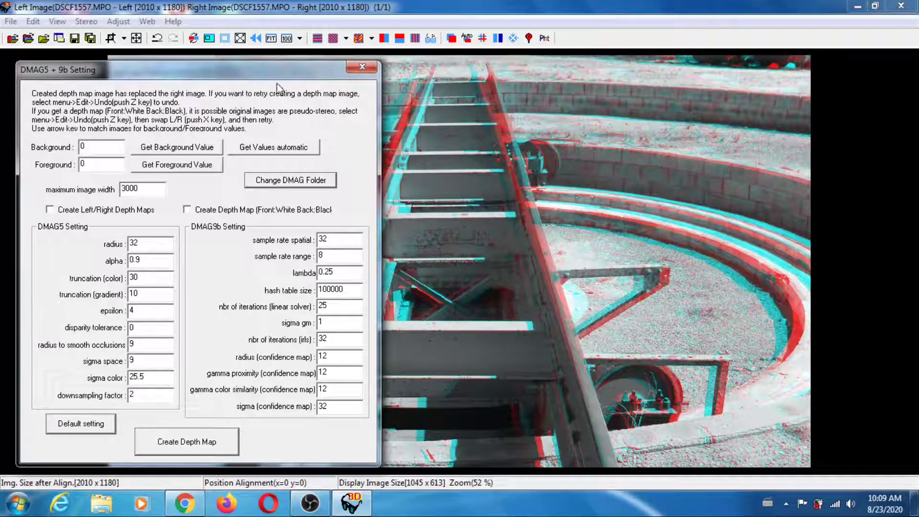
left_click_drag(260, 76, 261, 82)
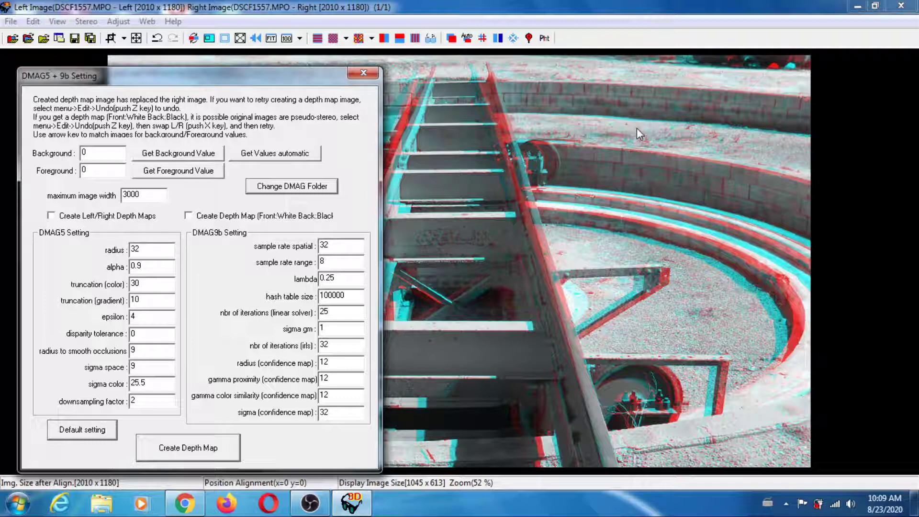
Step: Shift the anaglyph left to line up the far wall and set Background to -56
left_click(638, 151)
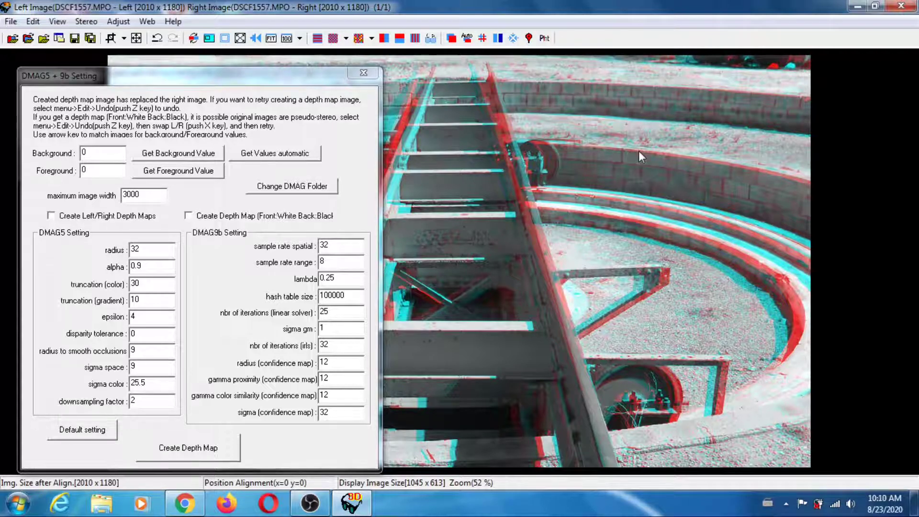
key("Left")
key("Left")
key("Left")
key("Left")
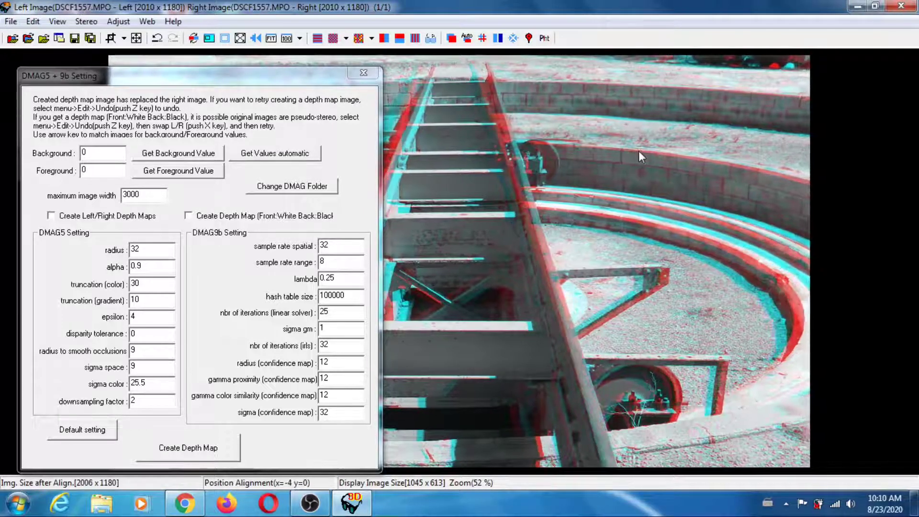
key("Left")
key("Left")
key("Left")
key("Left")
key("Left")
key("Left")
key("Left")
key("Left")
key("Left")
key("Left")
key("Left")
key("Left")
key("Left")
key("Left")
key("Left")
key("Left")
key("Left")
key("Left")
key("Left")
key("Left")
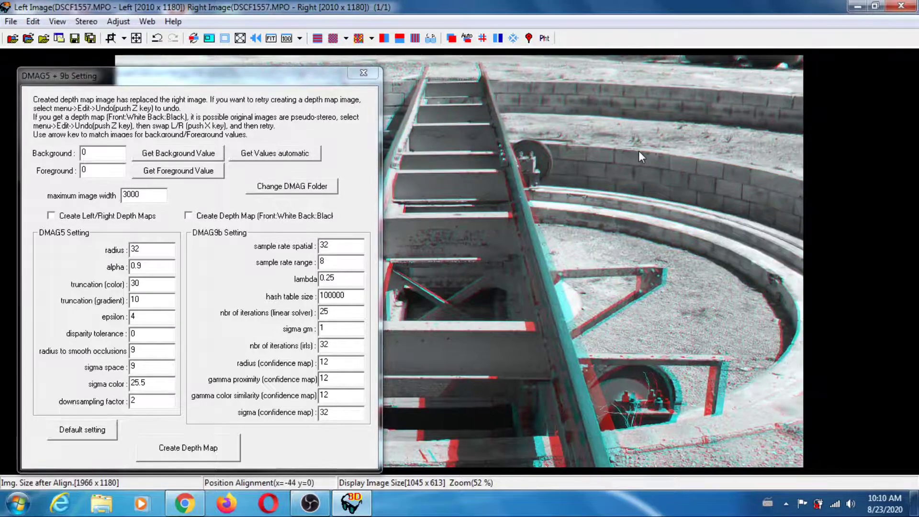
key("Left")
key("Left")
key("Left")
key("Left")
key("Left")
key("Left")
key("Left")
key("Left")
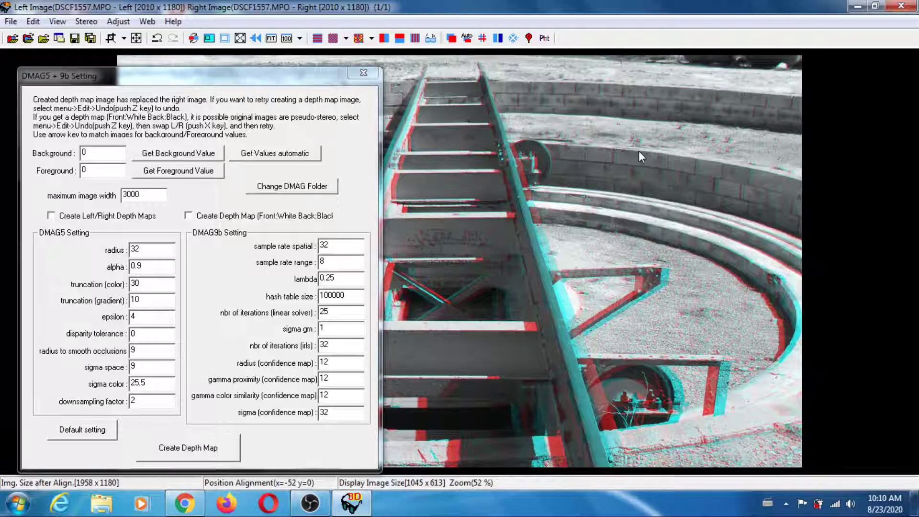
left_click(101, 155)
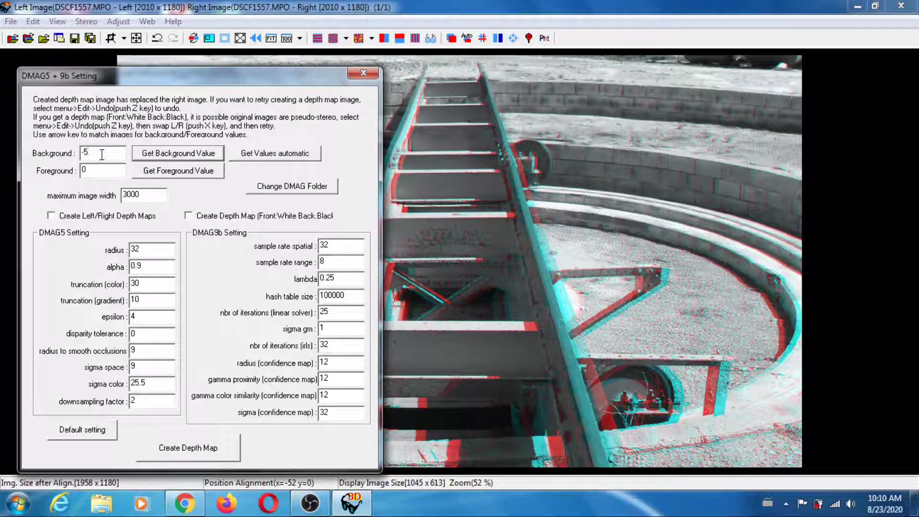
type("6")
Step: Line up the near rails with right shifts, read the foreground value, and set Foreground to 8
left_click_drag(229, 85, 847, 76)
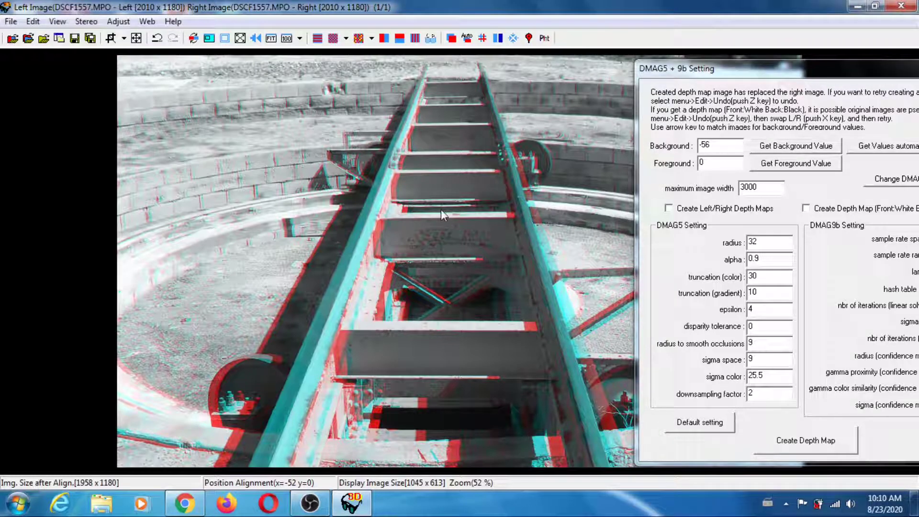
key("Right")
key("Right")
key("Right")
key("Right")
key("Right")
key("Right")
key("Right")
key("Right")
key("Right")
key("Right")
key("Right")
key("Right")
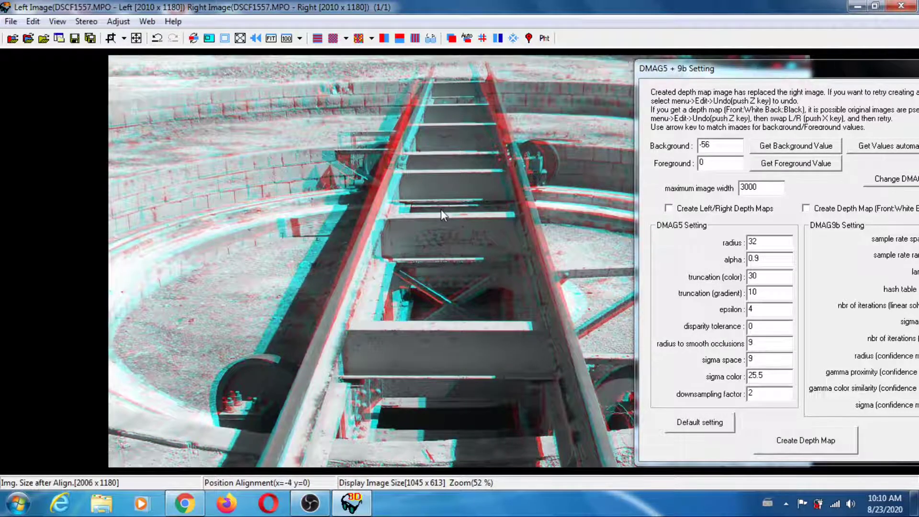
key("Right")
key("Right")
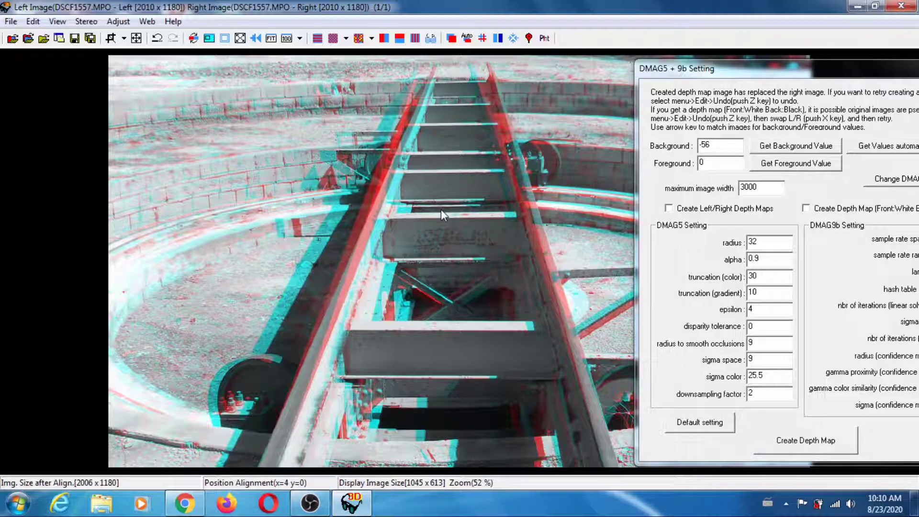
left_click(796, 165)
left_click(723, 164)
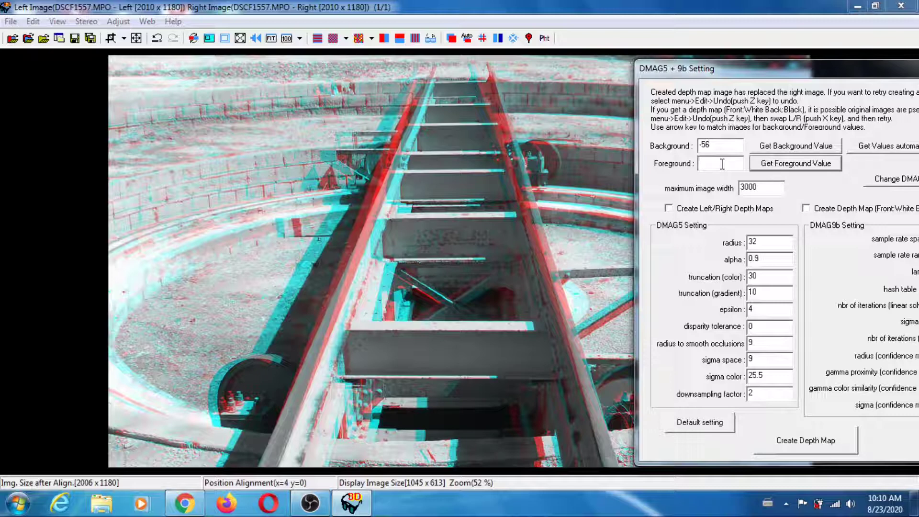
type("8")
left_click_drag(760, 73, 597, 76)
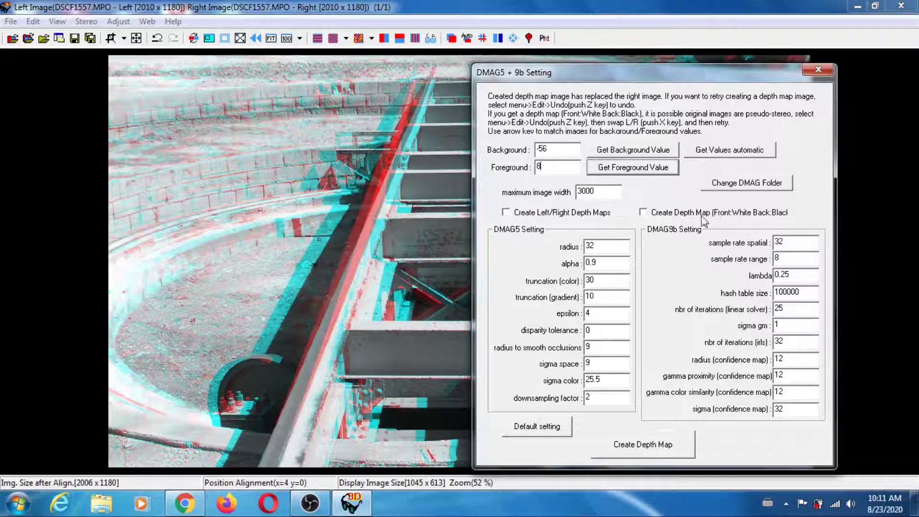
Step: Make the map white-near, restore default parameters, and set DMAG9b lambda to 0.000025
left_click(644, 213)
left_click(540, 428)
type("0000")
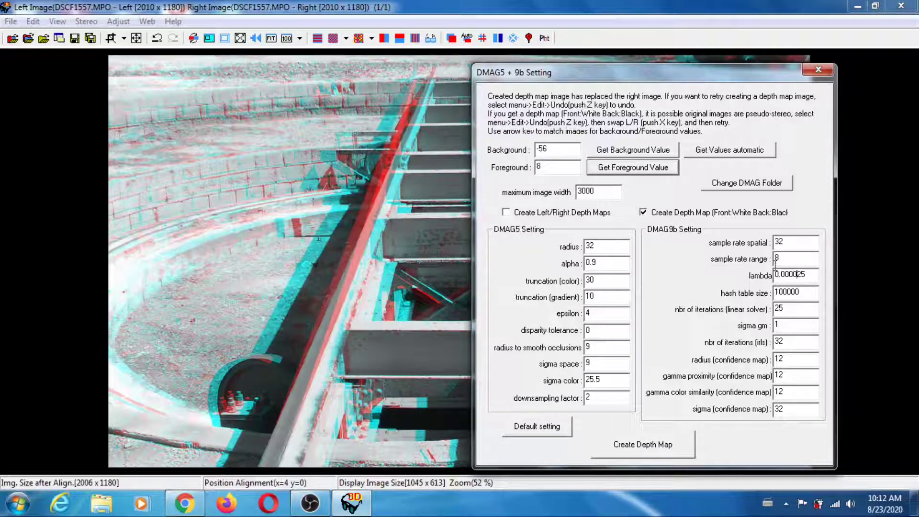
Step: Create the depth map so the right image becomes the grayscale result
left_click(646, 445)
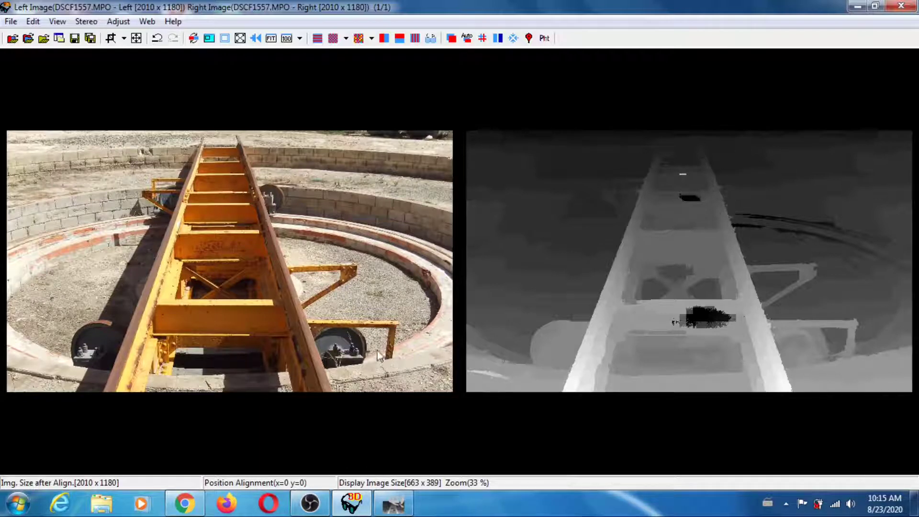
Step: In GIMP, toggle the out.tif layer against dps_l.tif and make out.tif the working layer
left_click(394, 503)
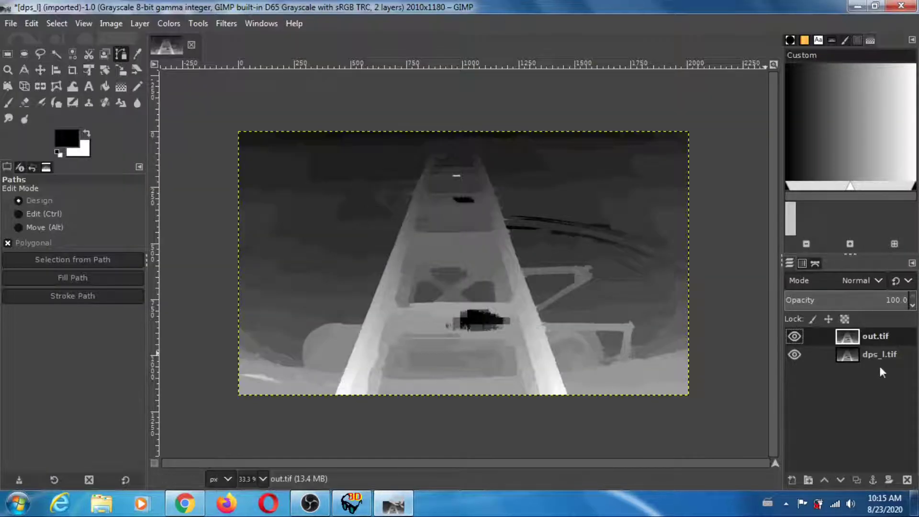
left_click(796, 339)
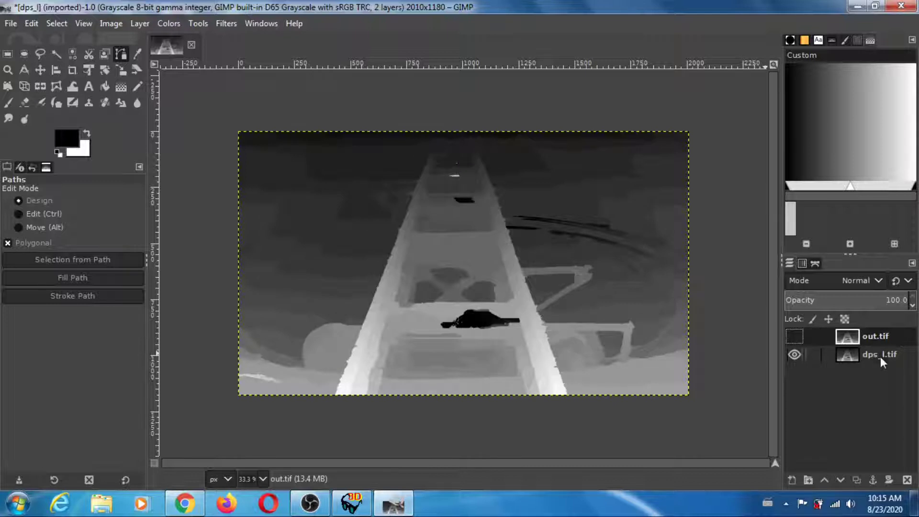
left_click(880, 358)
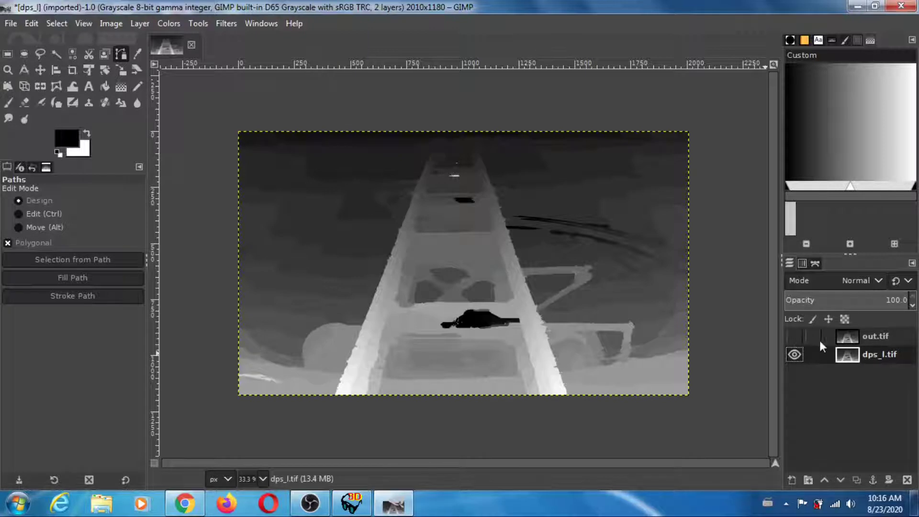
left_click(795, 337)
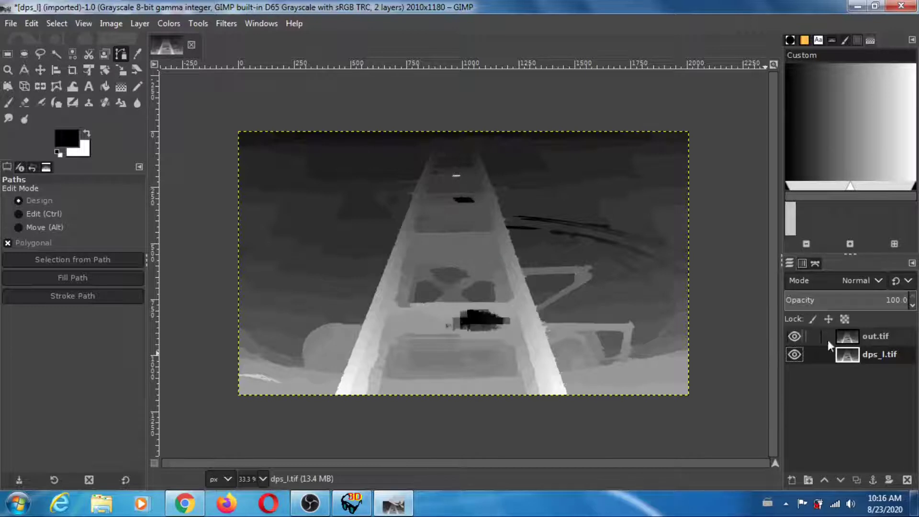
left_click(875, 338)
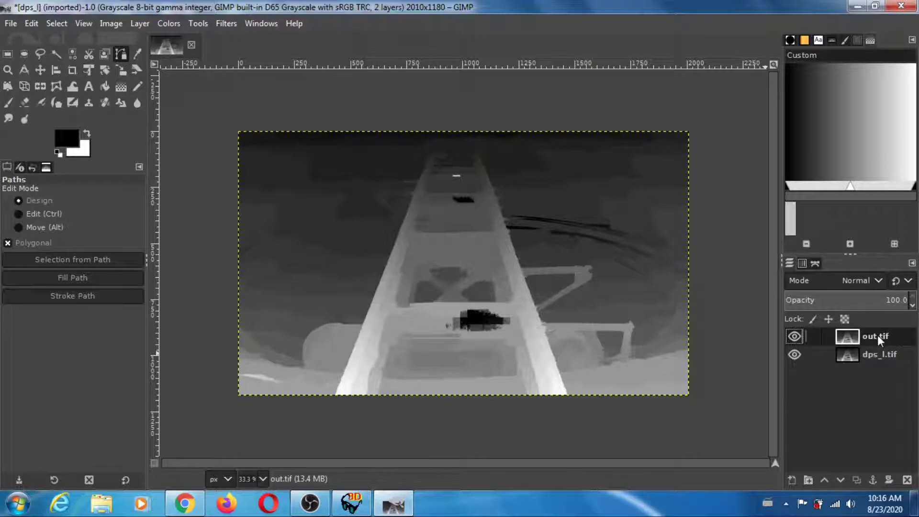
Step: Repeatedly hide and show out.tif to compare with dps_l.tif, leaving out.tif visible
left_click(795, 337)
left_click(795, 337)
left_click(795, 336)
left_click(795, 337)
left_click(795, 336)
left_click(795, 337)
left_click(795, 336)
left_click(795, 337)
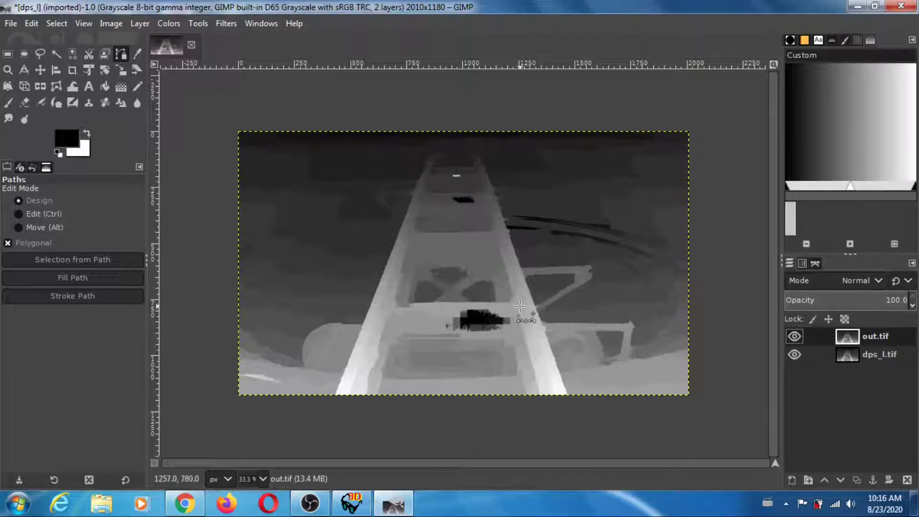
Step: Back in StereoPhoto Maker, undo the depth map to restore the right photo
left_click(351, 505)
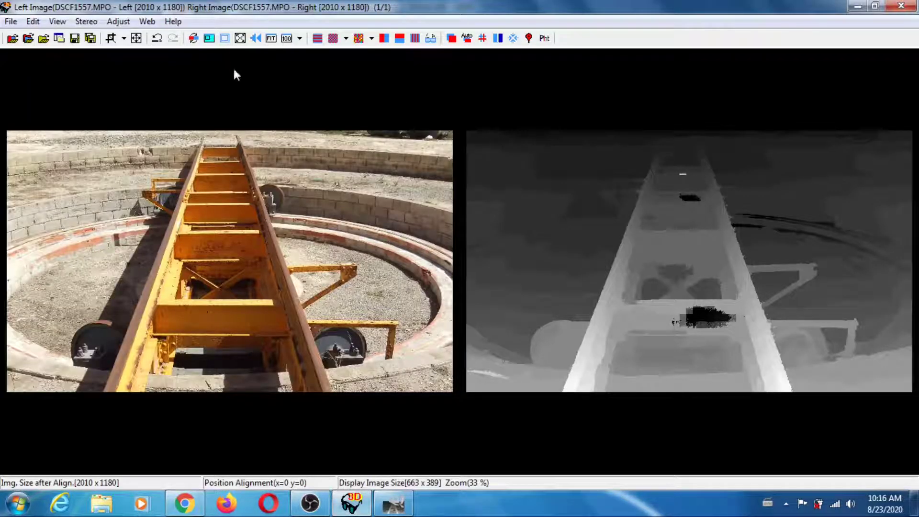
left_click(32, 21)
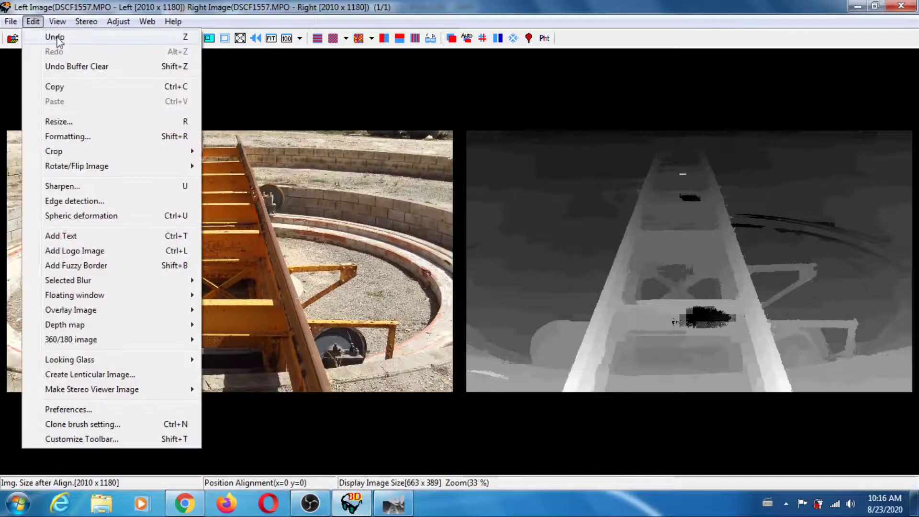
left_click(51, 35)
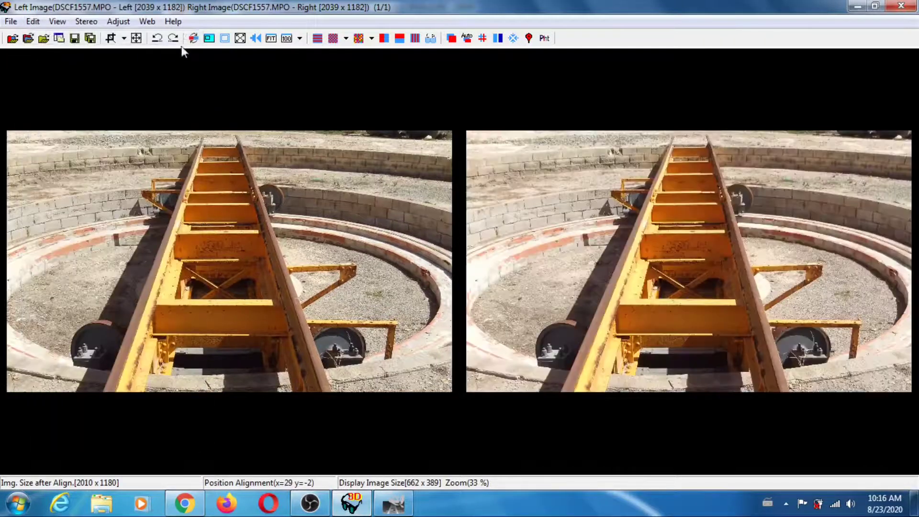
Step: Create a depth map from the stereo pair with DMAG9b lambda 0.25
left_click(33, 21)
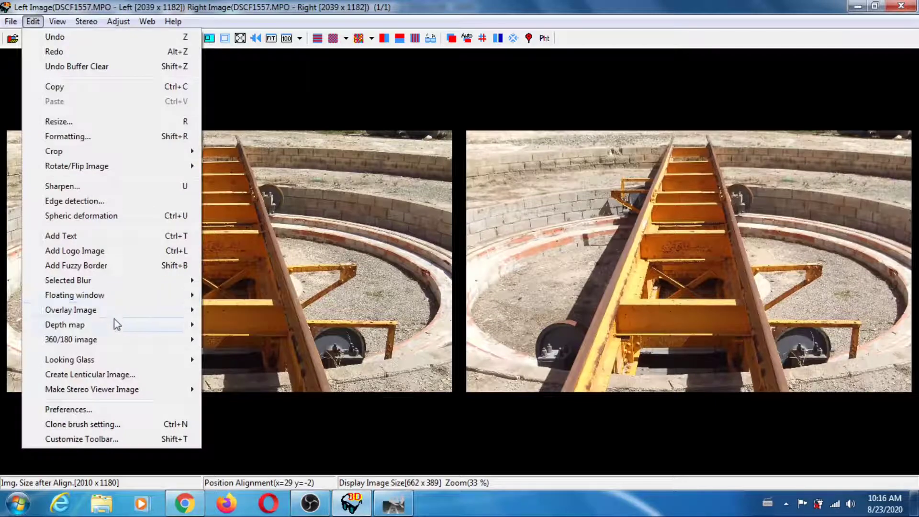
mouse_move(113, 324)
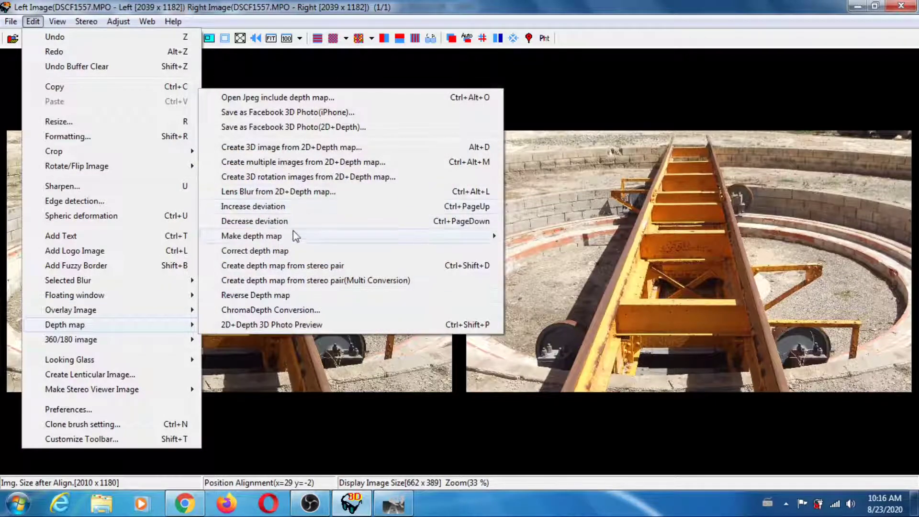
left_click(300, 266)
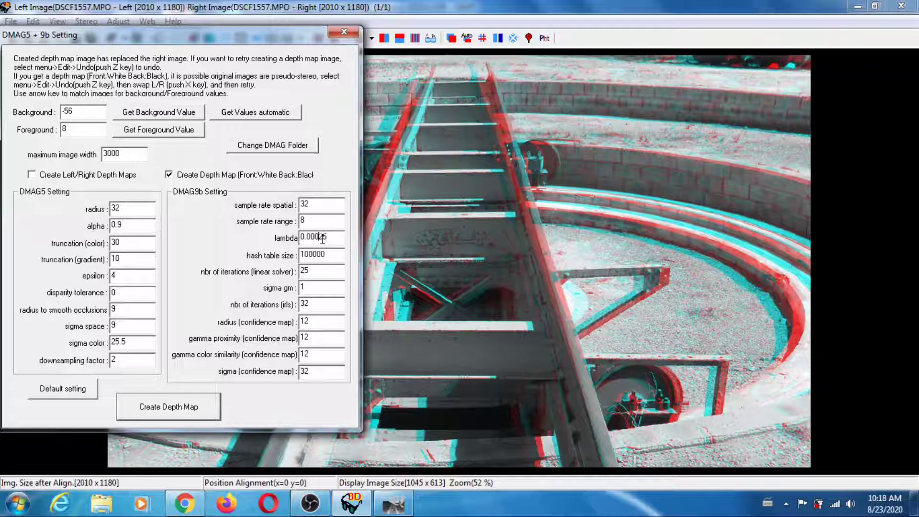
key("BackSpace")
key("BackSpace")
key("BackSpace")
left_click(178, 408)
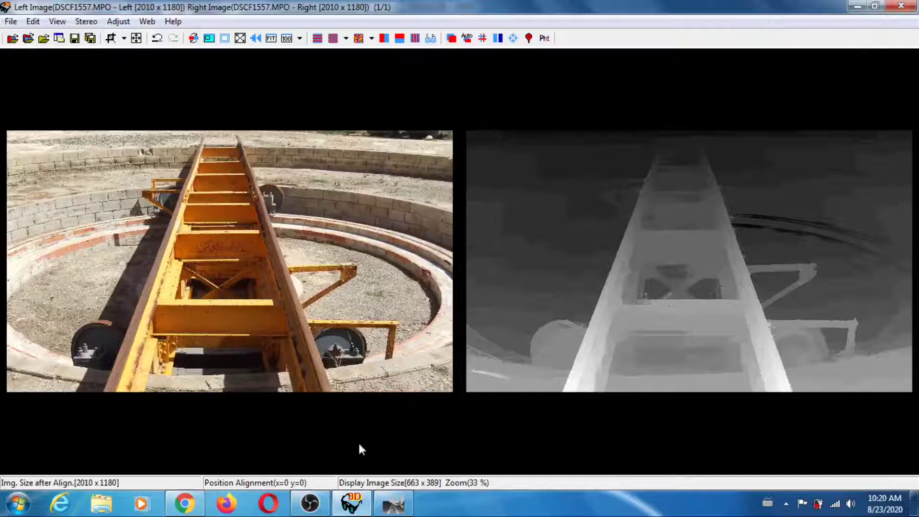
Step: In GIMP, open the new out.tif as a layer, out.tif #1
left_click(394, 504)
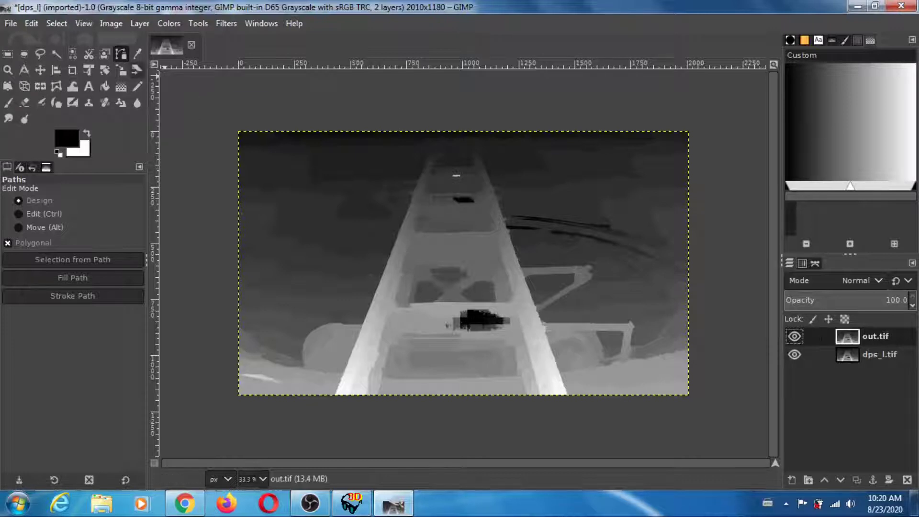
left_click(10, 24)
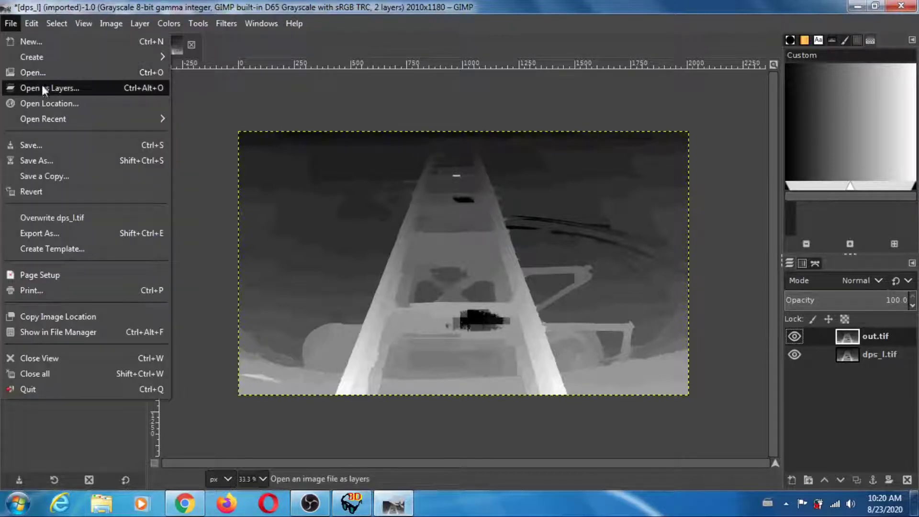
left_click(61, 91)
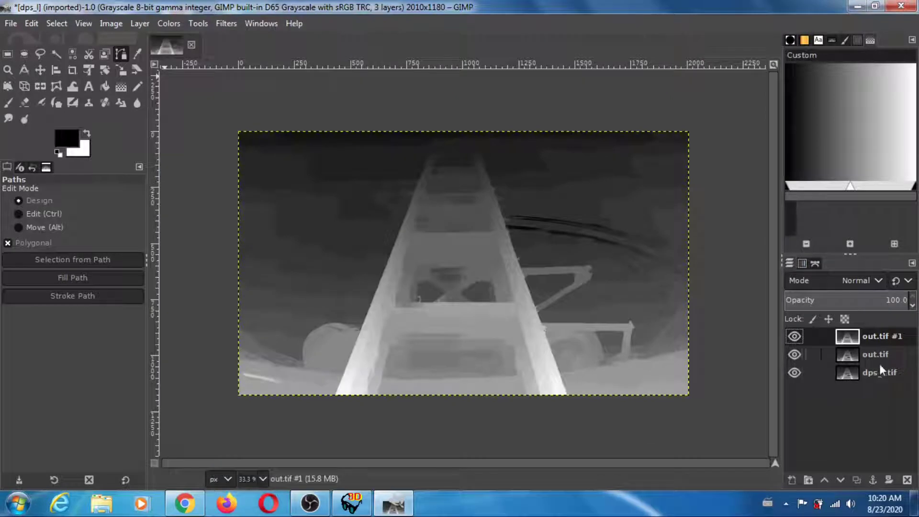
Step: Toggle out.tif #1 repeatedly to compare with the older depth maps, ending visible
left_click(796, 338)
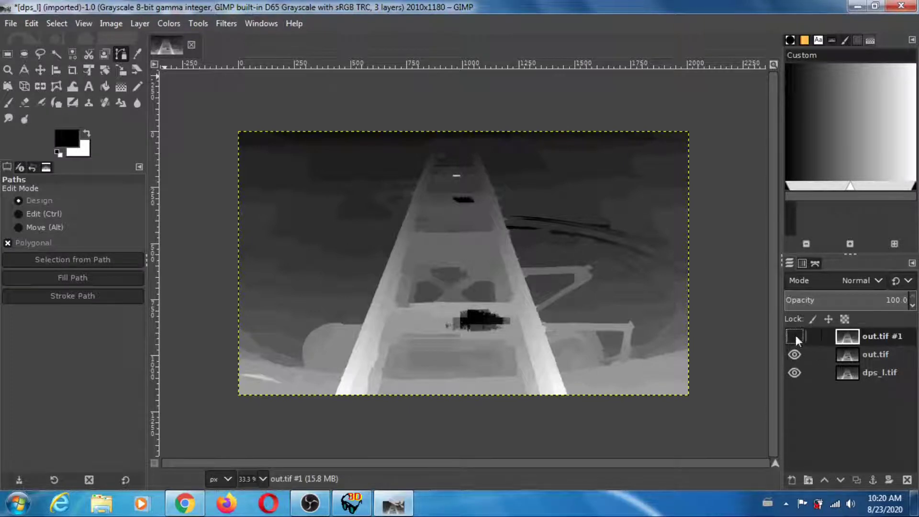
left_click(795, 337)
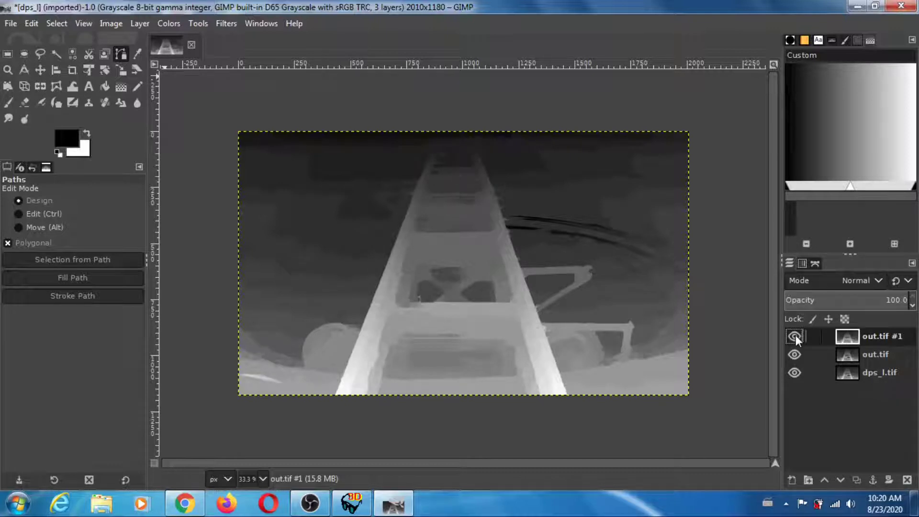
left_click(795, 337)
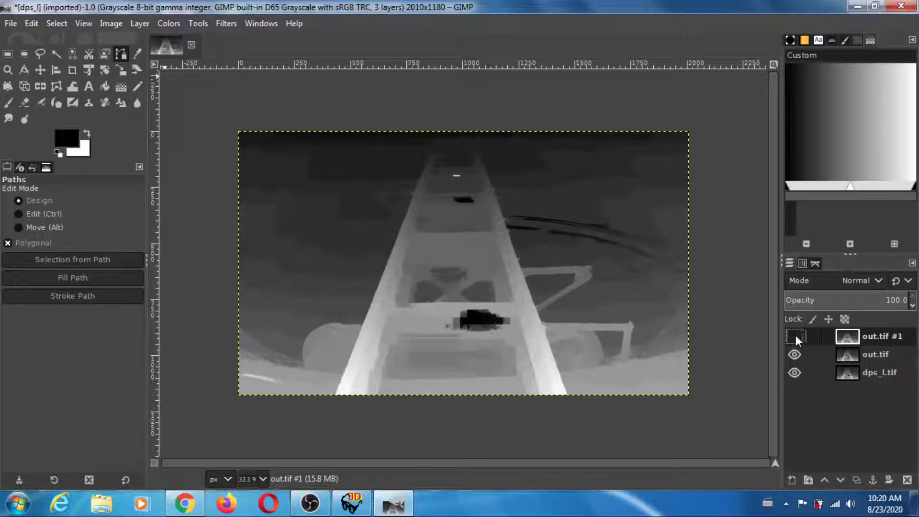
left_click(795, 337)
left_click(795, 337)
left_click(795, 337)
left_click(795, 337)
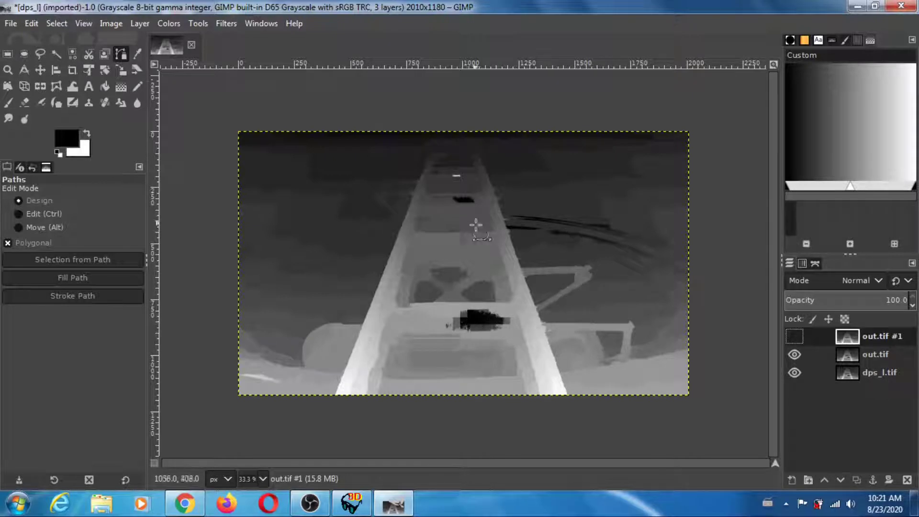
left_click(795, 337)
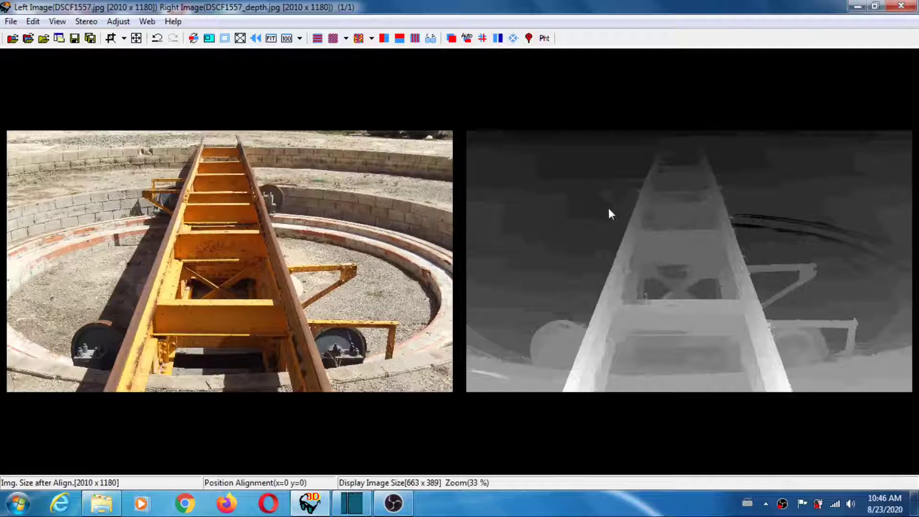
Step: Undo the depth map, then reopen DMAG5 + 9b settings from the stereo pair with lambda 0.25
left_click(33, 22)
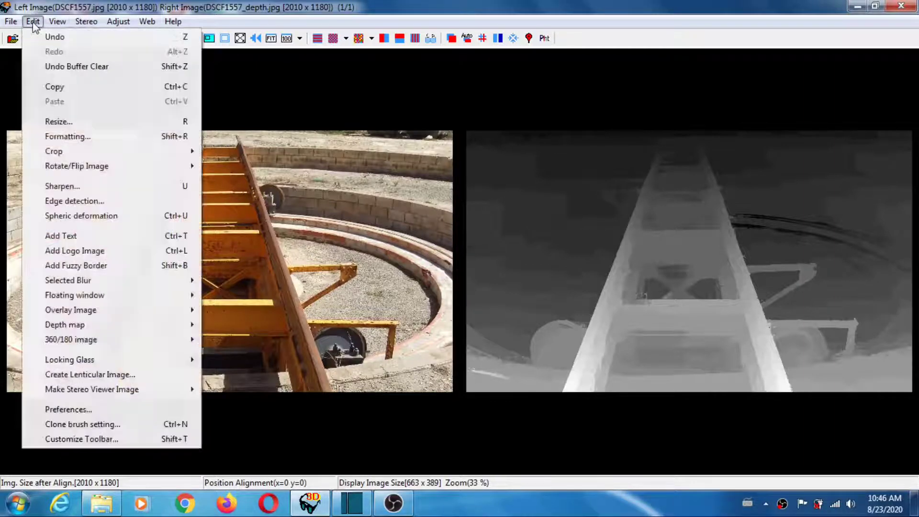
left_click(55, 37)
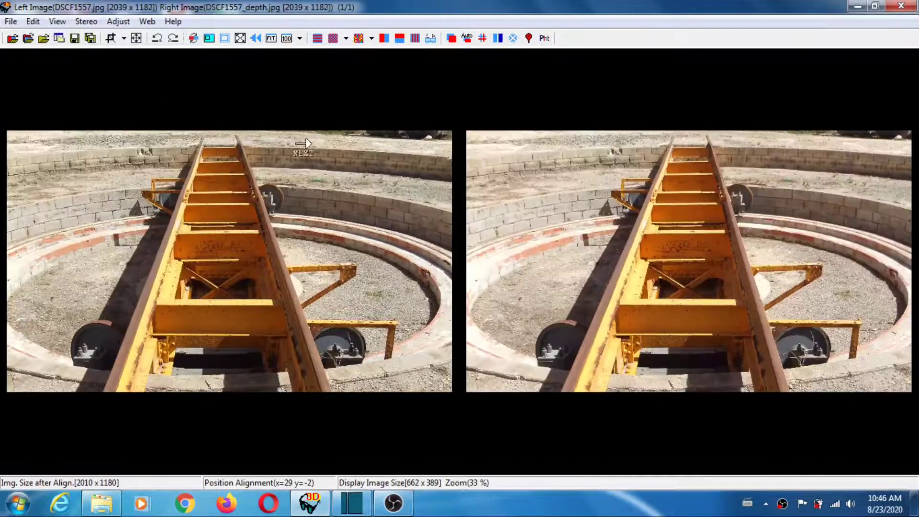
left_click(33, 22)
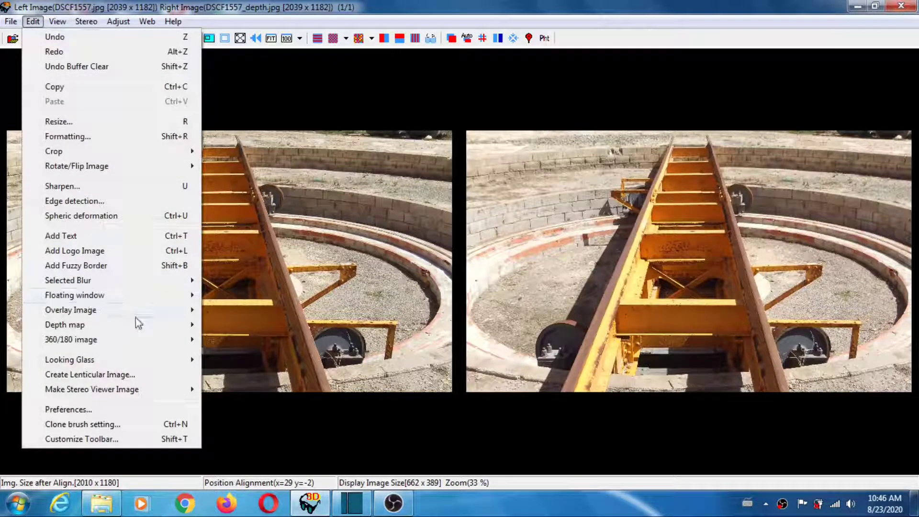
mouse_move(181, 324)
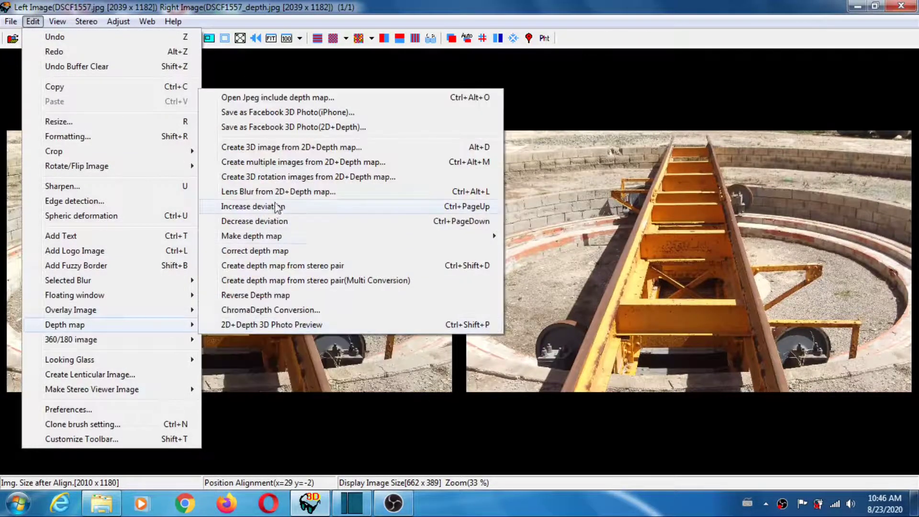
left_click(282, 265)
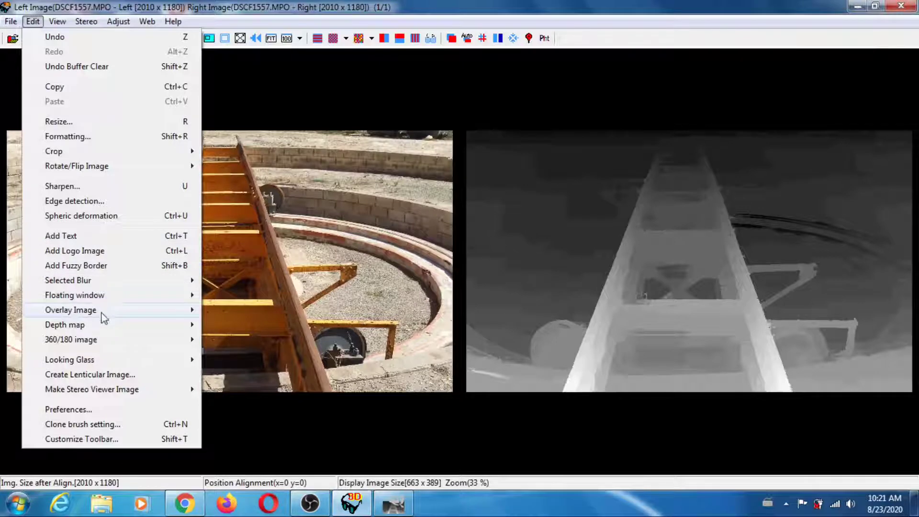
Step: Save DSCF1557.jpg and DSCF1557_depth.jpg to Downloads as a Facebook 3D photo with white as front
mouse_move(135, 325)
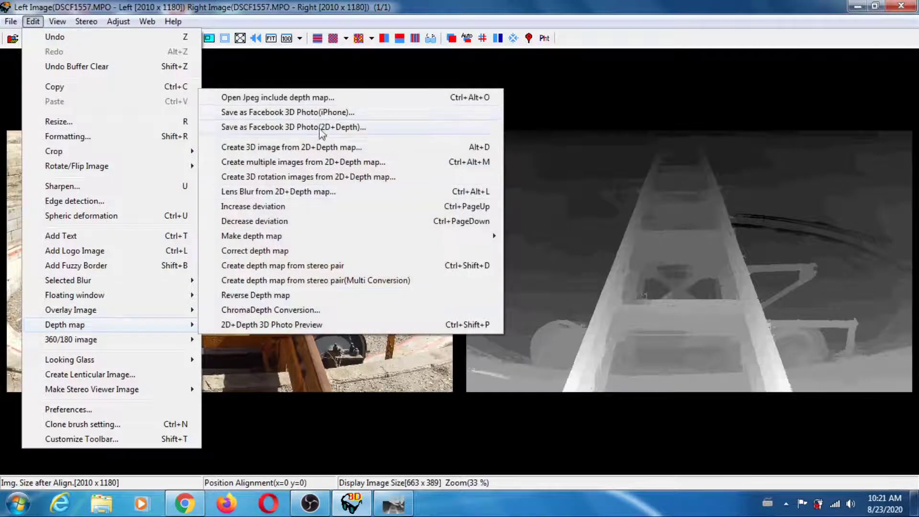
left_click(303, 127)
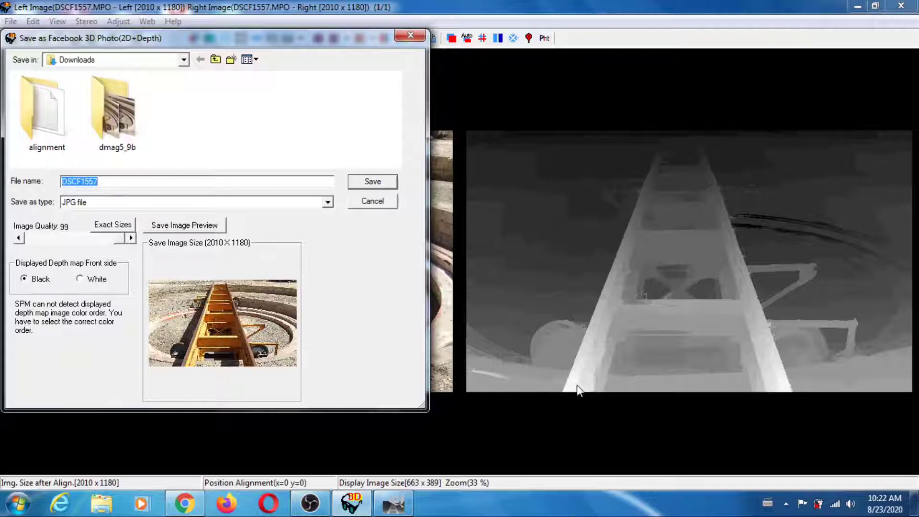
left_click(81, 279)
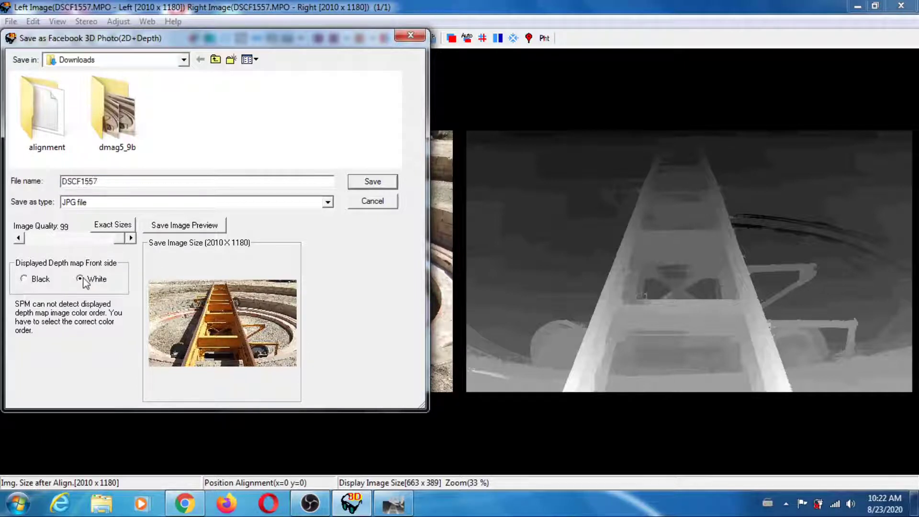
left_click(376, 187)
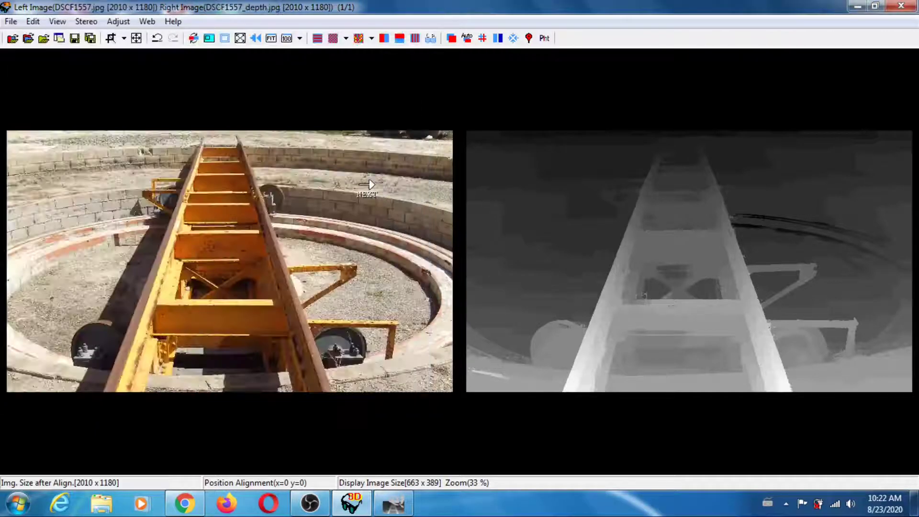